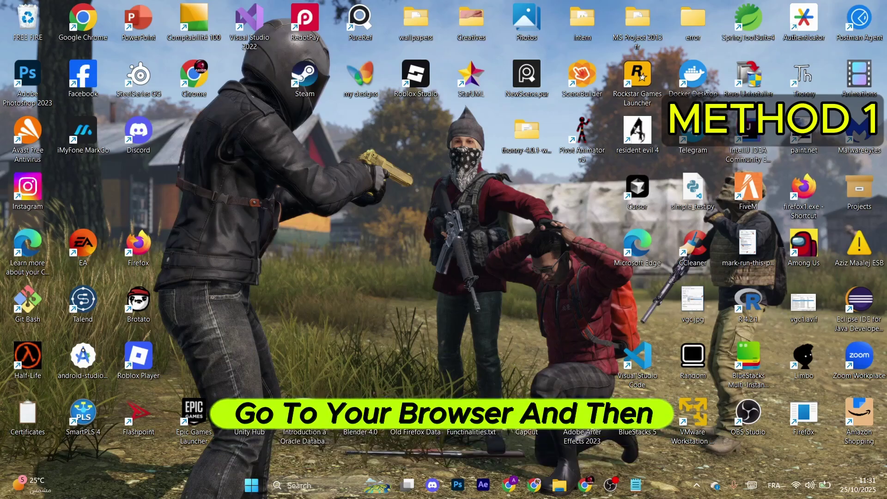
{"action": "type", "text": "dayz"}
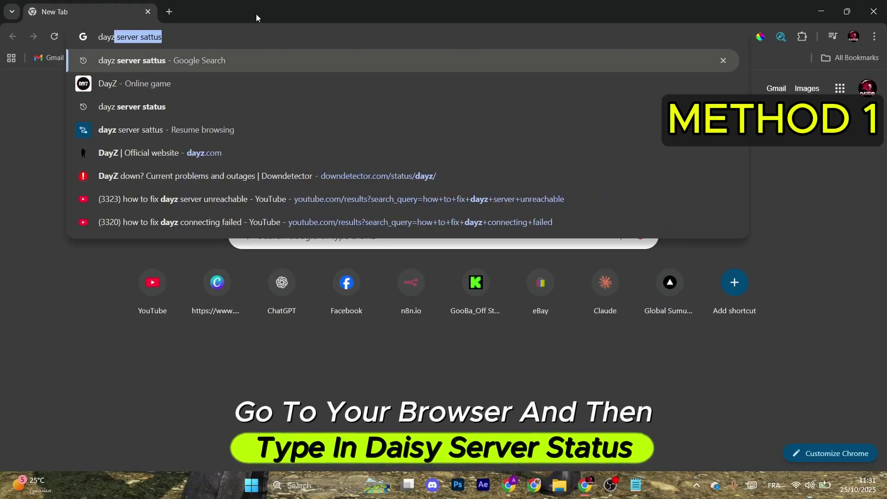
Search 'dayz server status' and confirm on Downdetector that DayZ shows no current problems
{"action": "left_click", "coordinate": [222, 68]}
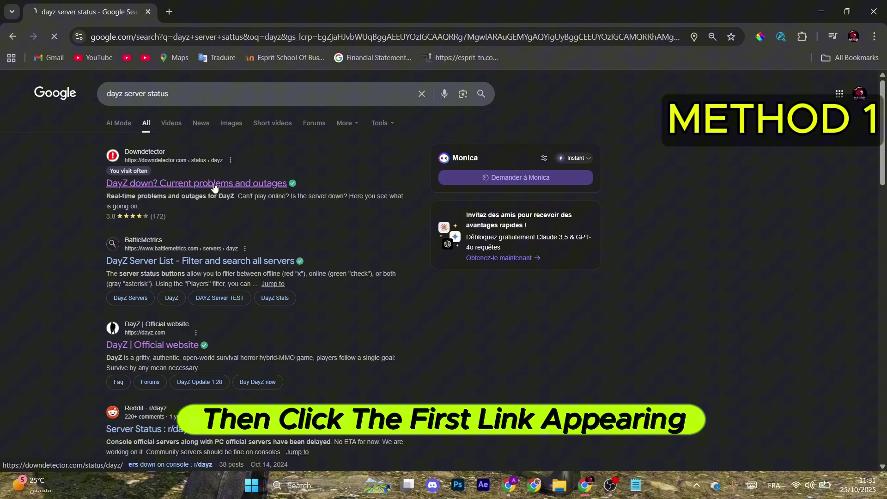
{"action": "left_click", "coordinate": [267, 185]}
{"action": "scroll", "coordinate": [477, 238], "scroll_direction": "down", "scroll_amount": 5}
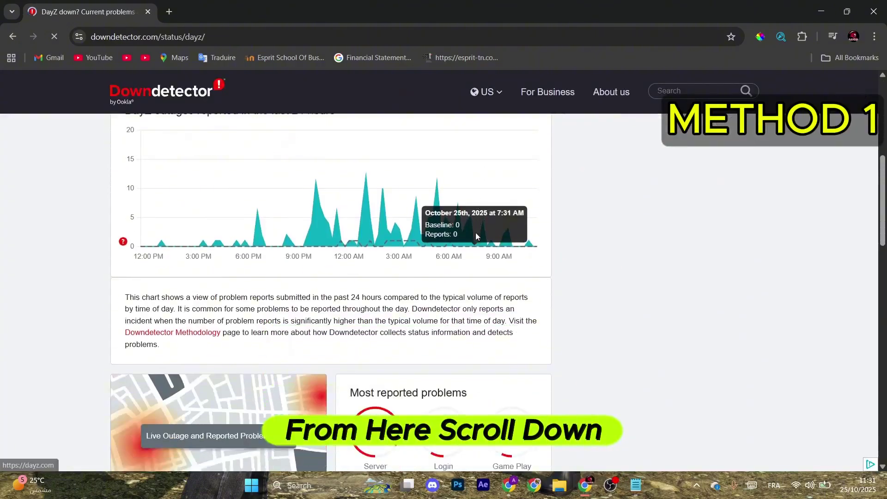
{"action": "scroll", "coordinate": [477, 238], "scroll_direction": "up", "scroll_amount": 2}
{"action": "scroll", "coordinate": [461, 304], "scroll_direction": "up", "scroll_amount": 1}
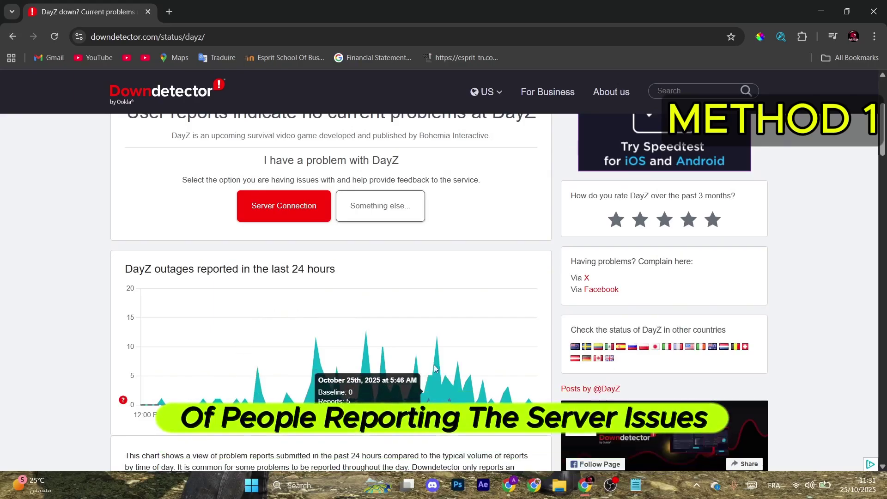
{"action": "scroll", "coordinate": [397, 337], "scroll_direction": "up", "scroll_amount": 5}
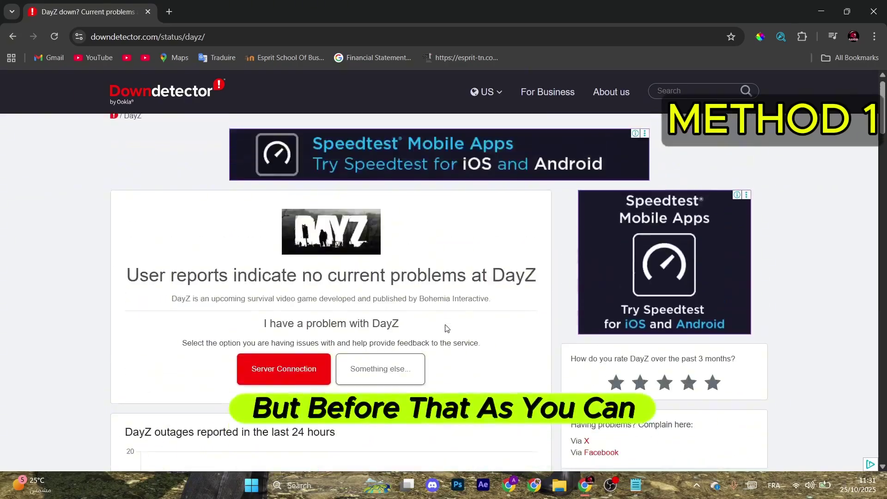
{"action": "left_click_drag", "start_coordinate": [123, 287], "coordinate": [534, 287]}
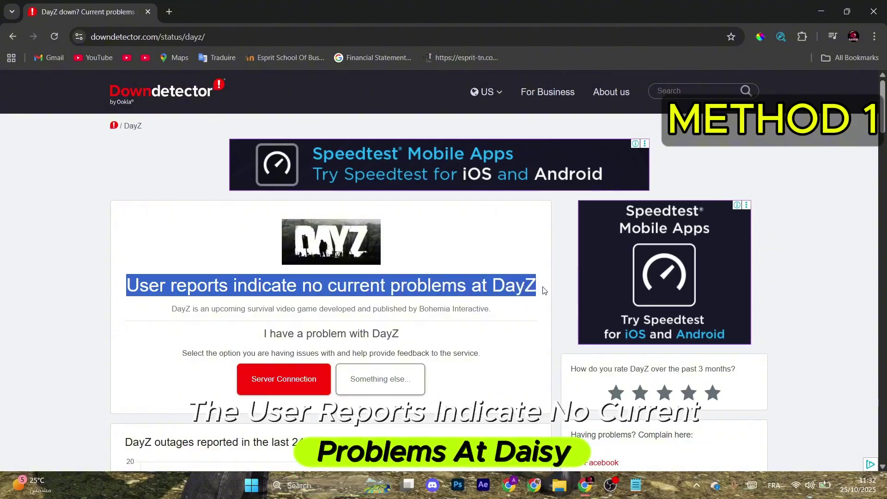
{"action": "left_click", "coordinate": [533, 300]}
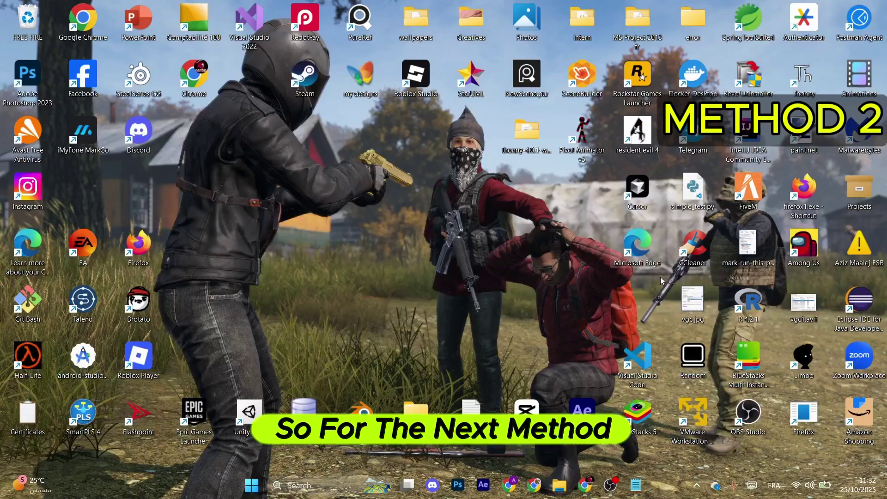
Choose Exit Steam from the Steam icon in the hidden tray icons
{"action": "left_click", "coordinate": [696, 484]}
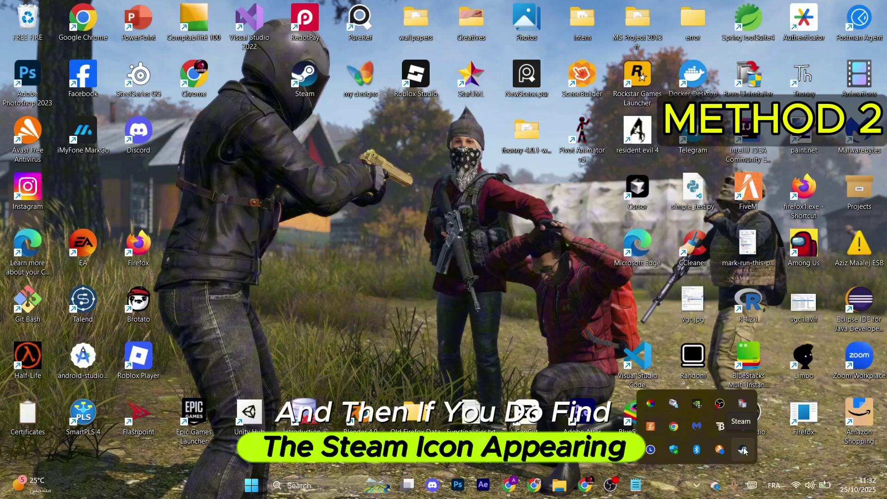
{"action": "right_click", "coordinate": [742, 450]}
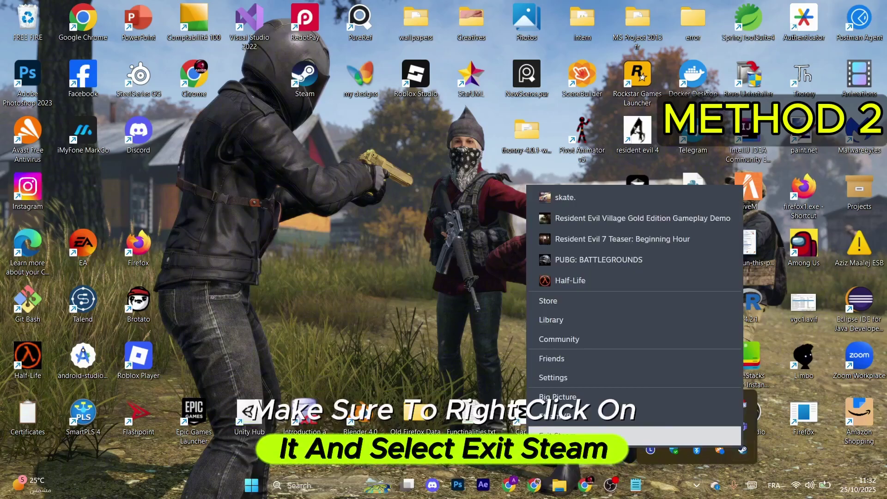
{"action": "left_click", "coordinate": [711, 436]}
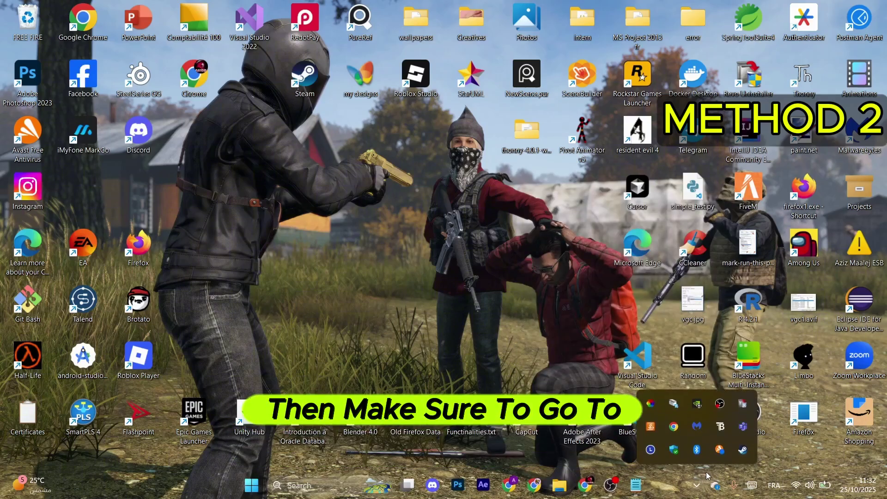
Choose Open Quarantine from the Avast tray icon menu
{"action": "right_click", "coordinate": [721, 451]}
{"action": "mouse_move", "coordinate": [764, 371]}
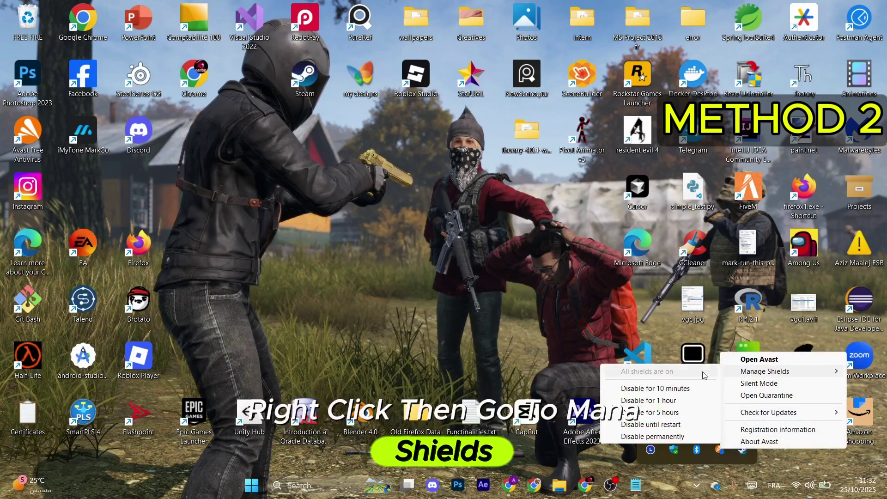
{"action": "left_click", "coordinate": [767, 396]}
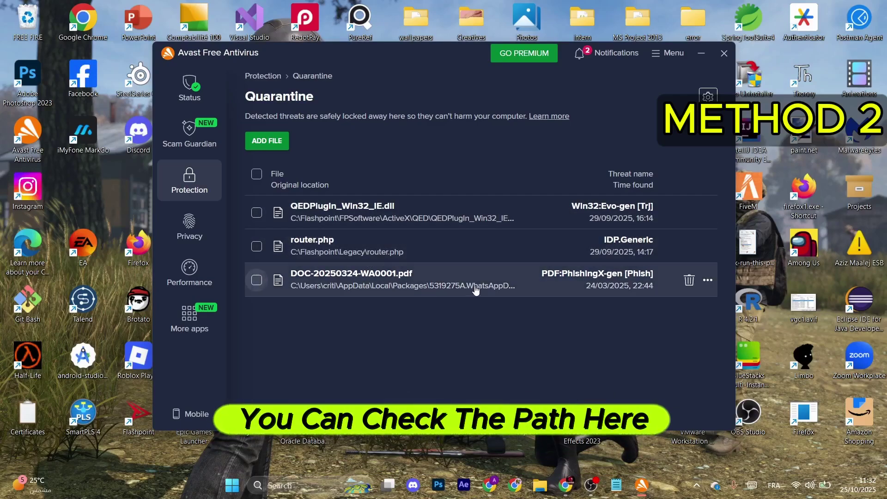
Restore QEDPlugin_Win32_IE.dll and router.php with an exception, then launch Windows Security
{"action": "left_click", "coordinate": [257, 245]}
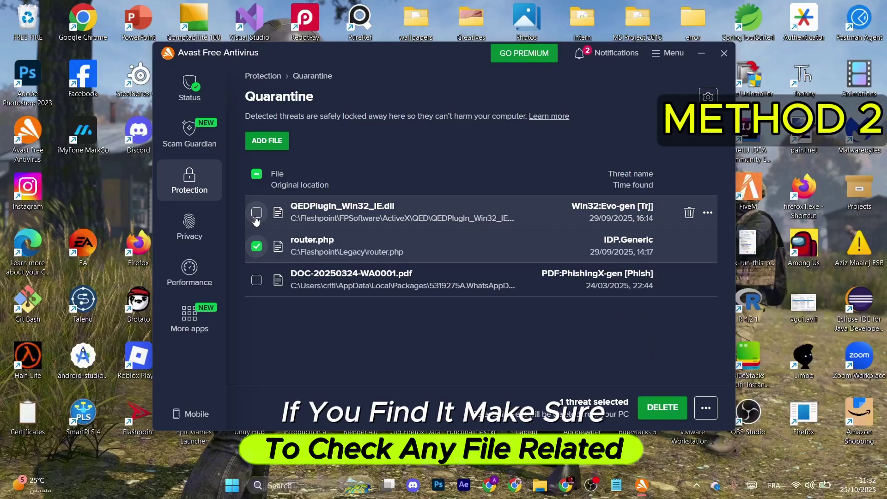
{"action": "left_click", "coordinate": [257, 212]}
{"action": "left_click", "coordinate": [706, 409]}
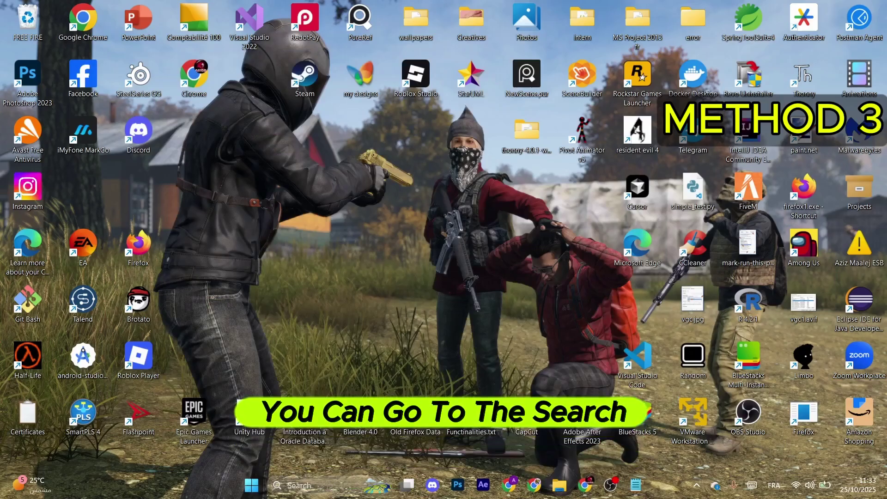
{"action": "left_click", "coordinate": [327, 485]}
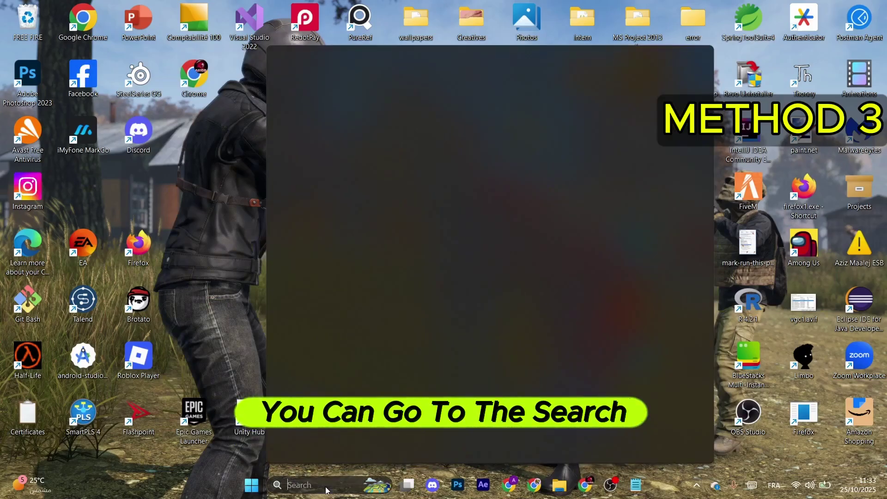
{"action": "type", "text": "wi"}
{"action": "key", "text": "Return"}
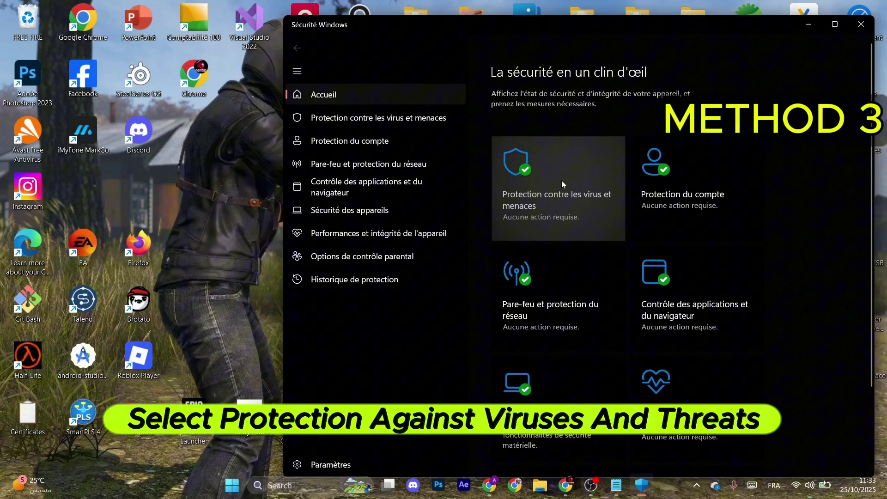
Go from Virus & threat protection settings to Exclusions and start adding an exclusion
{"action": "left_click", "coordinate": [558, 180]}
{"action": "scroll", "coordinate": [582, 218], "scroll_direction": "down", "scroll_amount": 5}
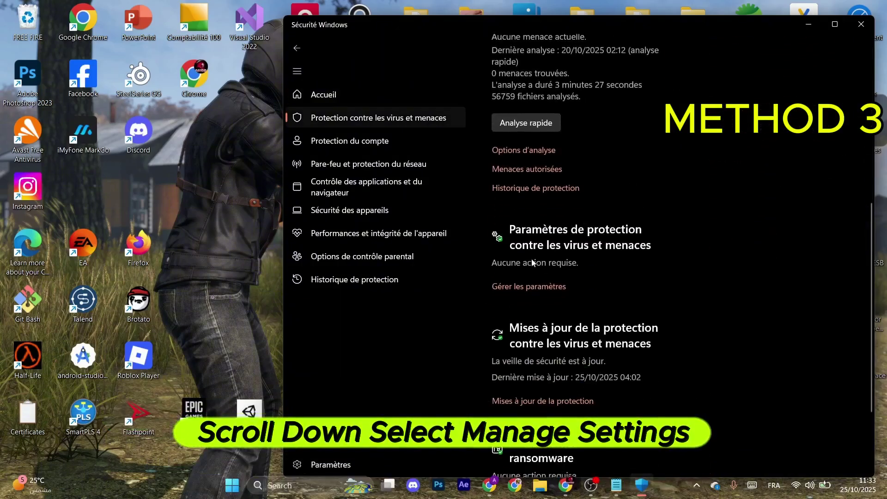
{"action": "left_click", "coordinate": [528, 291]}
{"action": "scroll", "coordinate": [544, 291], "scroll_direction": "down", "scroll_amount": 8}
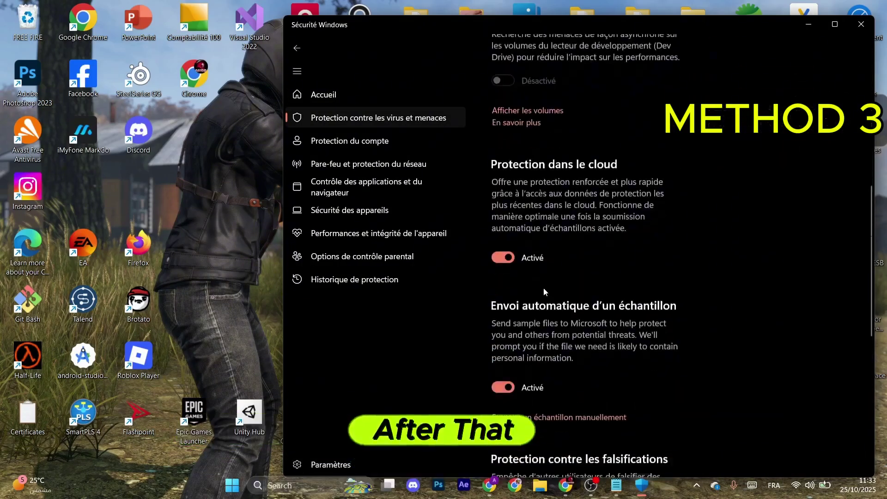
{"action": "scroll", "coordinate": [543, 291], "scroll_direction": "down", "scroll_amount": 6}
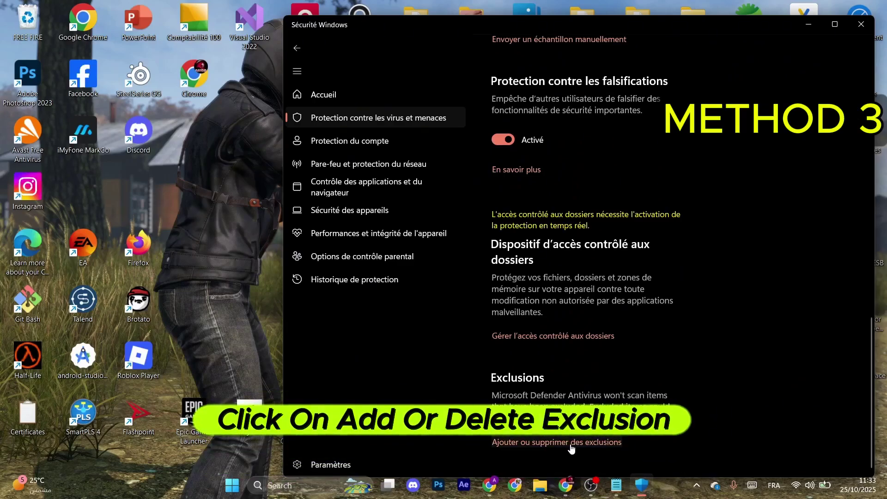
{"action": "left_click", "coordinate": [572, 444]}
{"action": "left_click", "coordinate": [591, 163]}
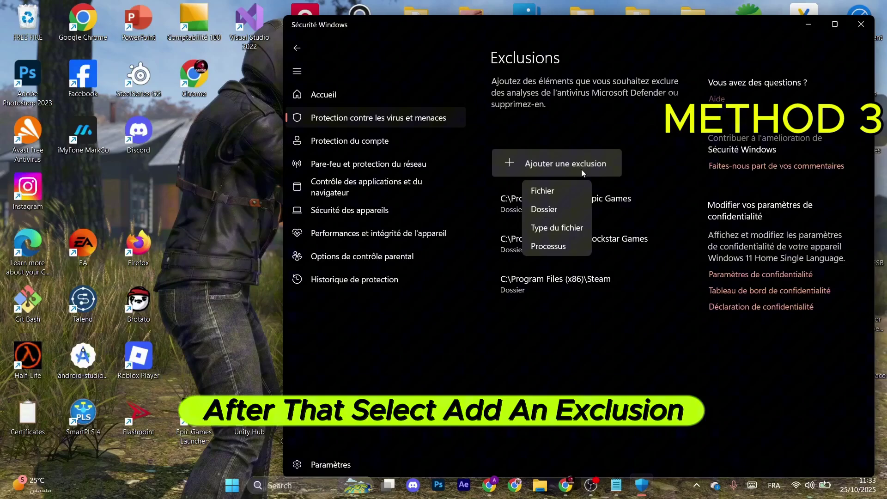
Add the C:\Program Files (x86)\Steam folder as a Defender exclusion
{"action": "left_click", "coordinate": [544, 209]}
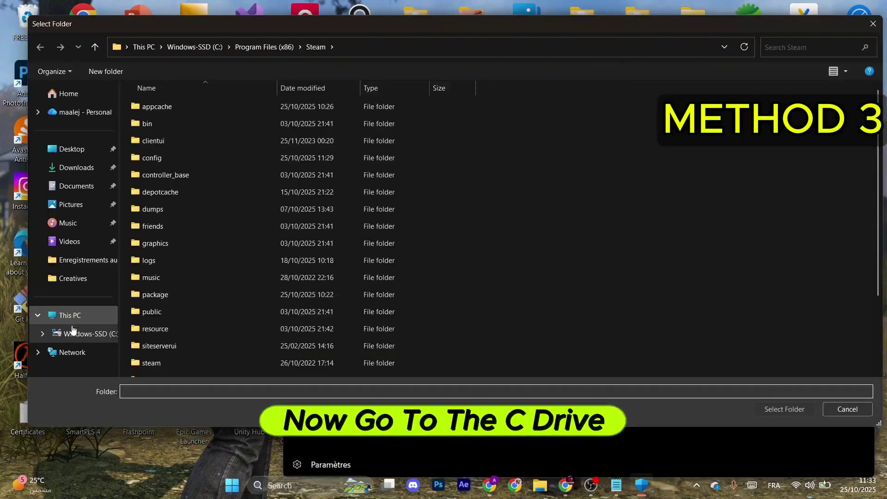
{"action": "left_click", "coordinate": [91, 333]}
{"action": "left_click", "coordinate": [175, 142]}
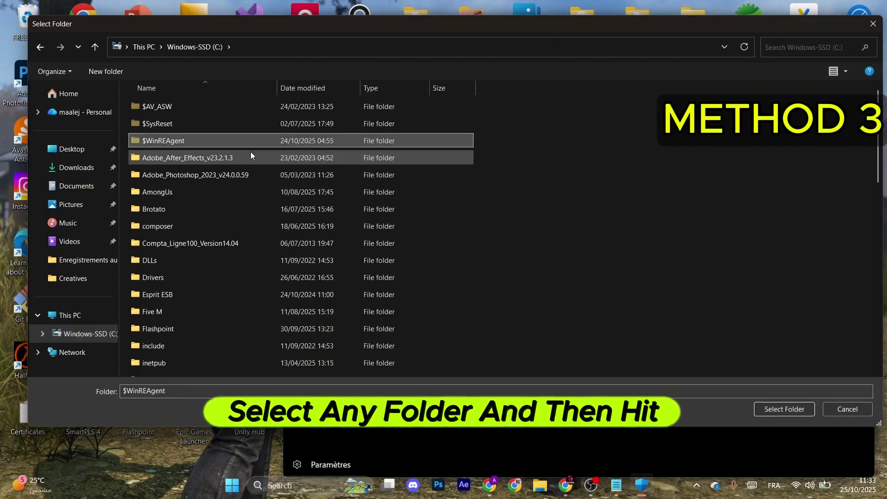
{"action": "key", "text": "p"}
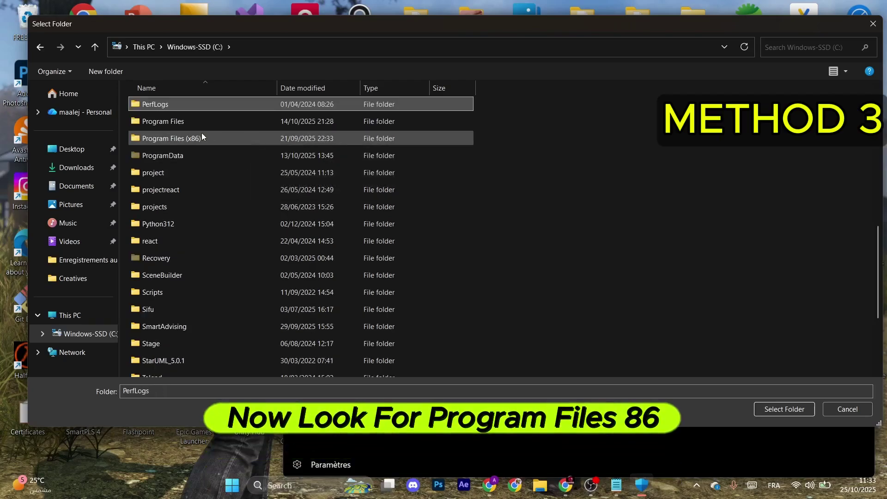
{"action": "double_click", "coordinate": [212, 138]}
{"action": "left_click", "coordinate": [217, 142]}
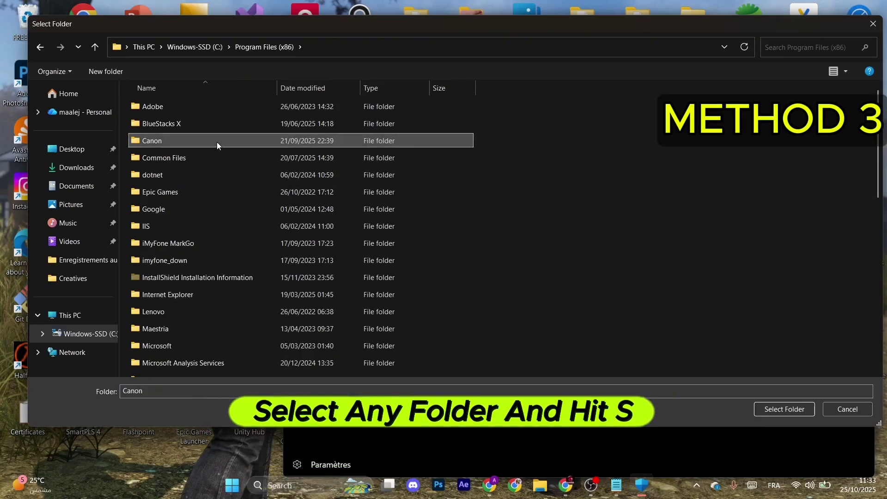
{"action": "key", "text": "s"}
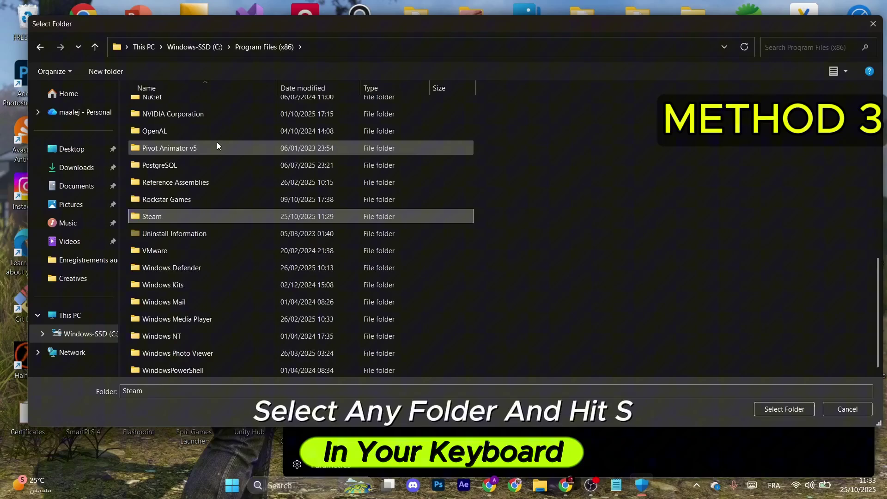
{"action": "left_click", "coordinate": [784, 409]}
Check the Steam entry in the Exclusions list and close Windows Security
{"action": "left_click", "coordinate": [613, 288]}
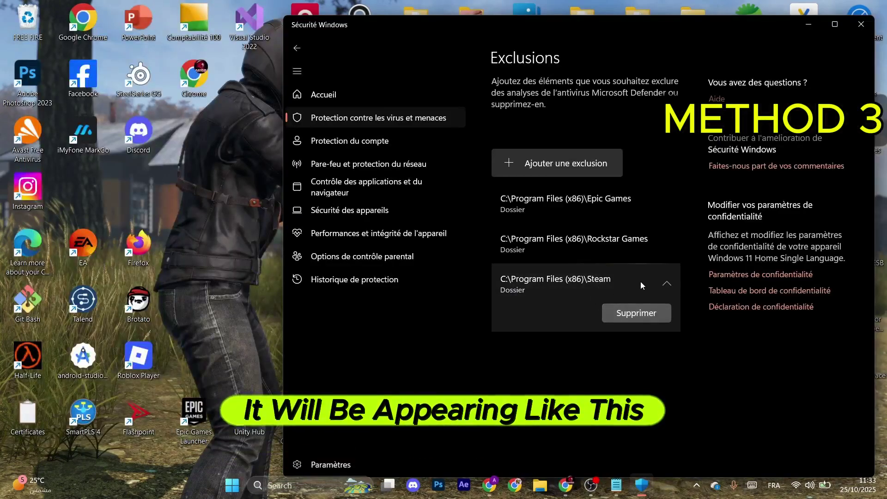
{"action": "left_click", "coordinate": [640, 281]}
{"action": "left_click", "coordinate": [861, 25]}
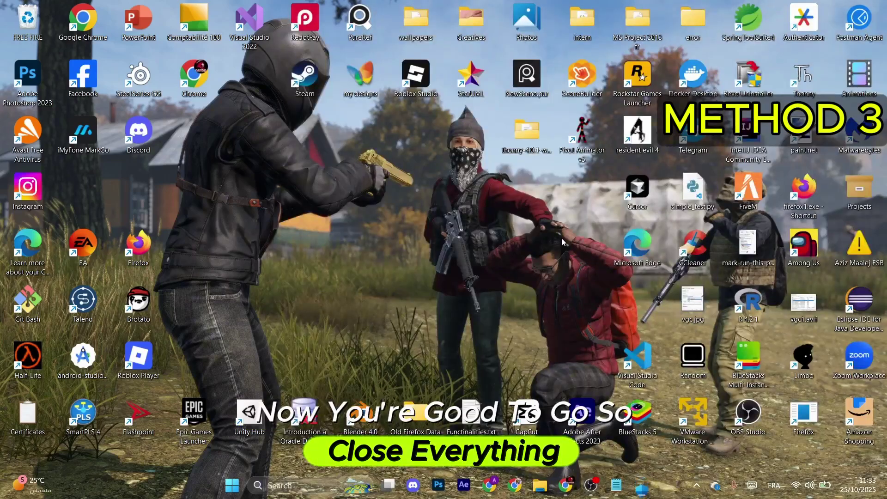
Run ipconfig /flushdns and net winsock reset in an administrator Command Prompt, then close it
{"action": "left_click", "coordinate": [320, 485]}
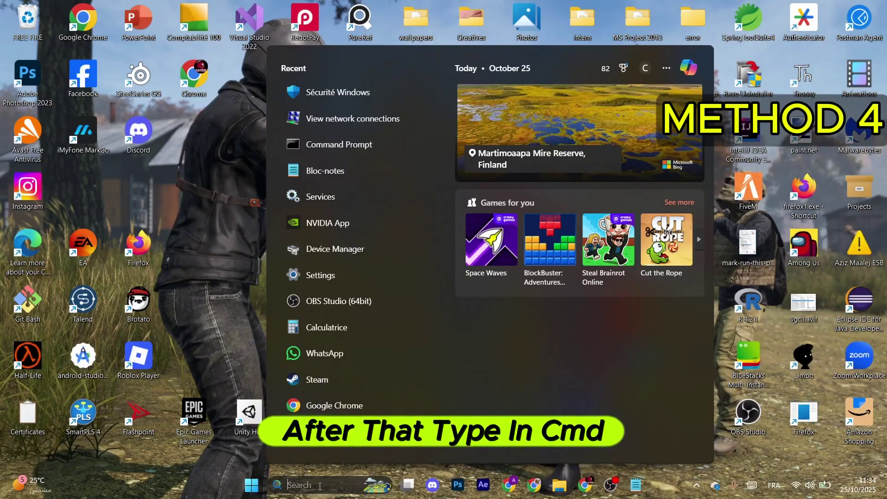
{"action": "type", "text": "cmd"}
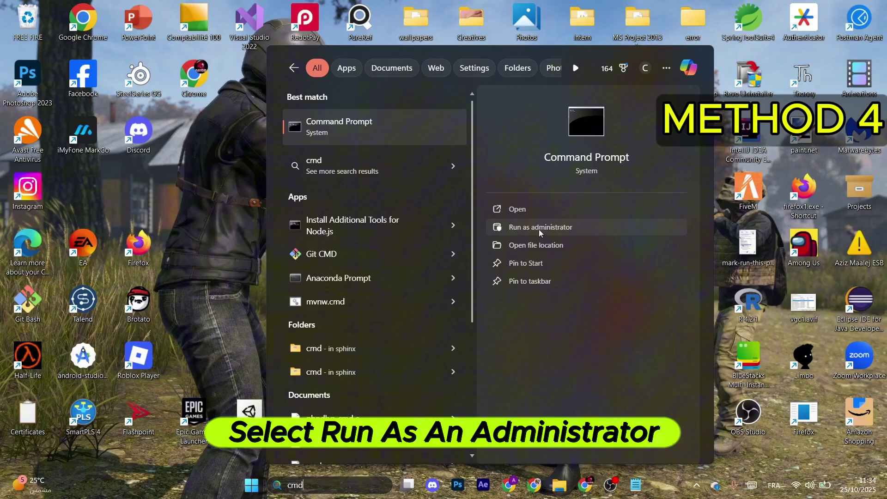
{"action": "left_click", "coordinate": [553, 228]}
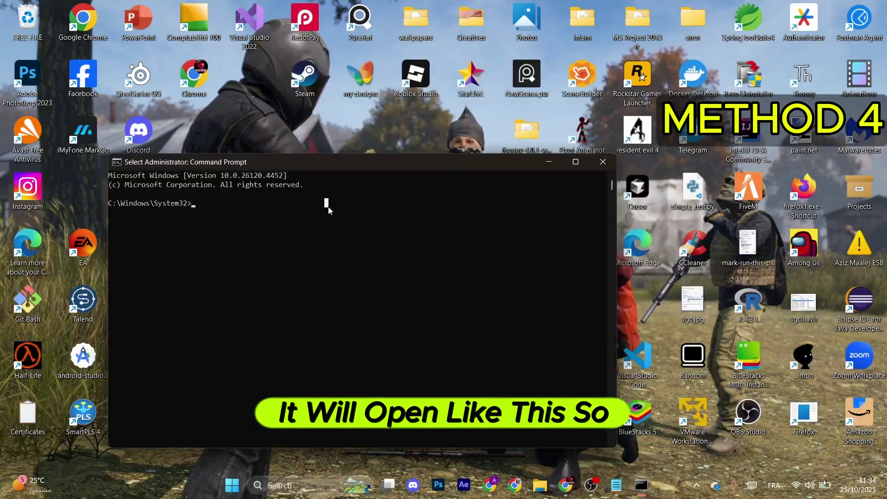
{"action": "type", "text": "ipconfig /flushdns"}
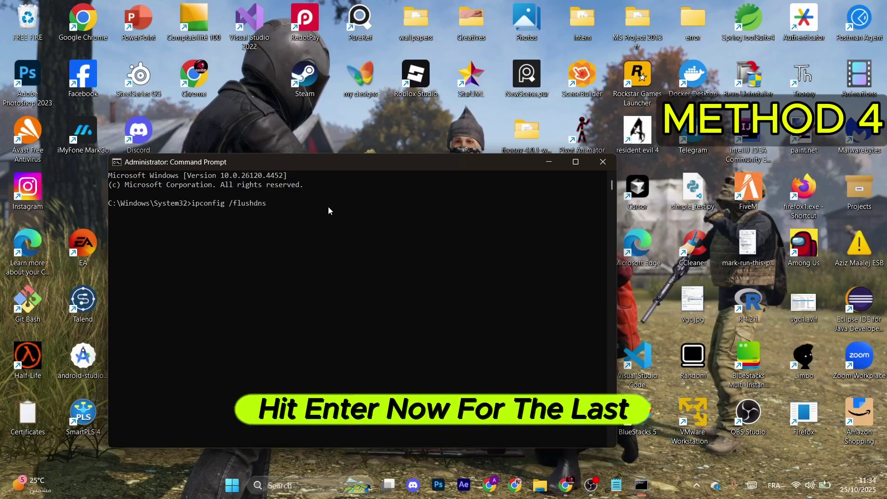
{"action": "key", "text": "Return"}
{"action": "left_click", "coordinate": [338, 269]}
{"action": "type", "text": "net winsock reset"}
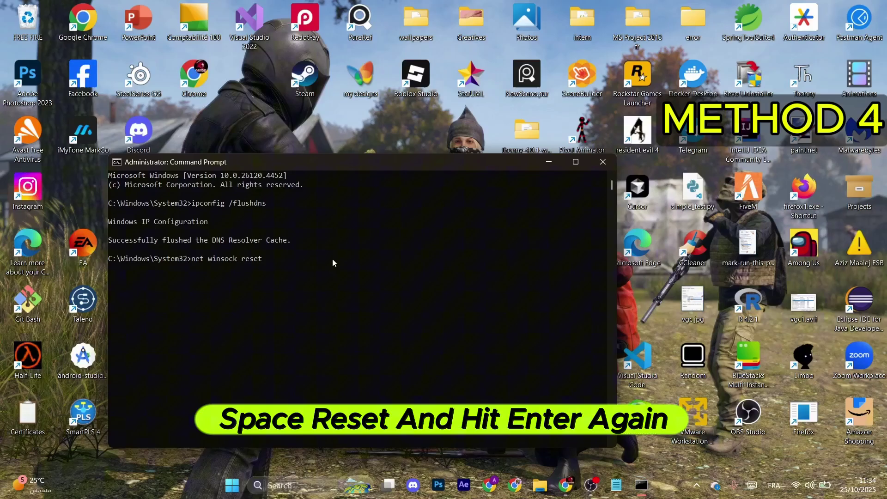
{"action": "key", "text": "Return"}
{"action": "left_click", "coordinate": [601, 161]}
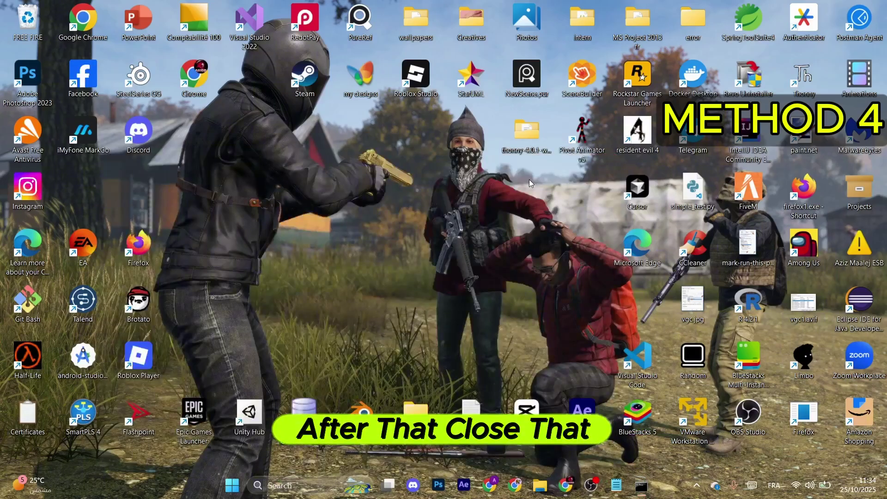
Open the Wi-Fi adapter's Properties from 'View network connections'
{"action": "left_click", "coordinate": [298, 484]}
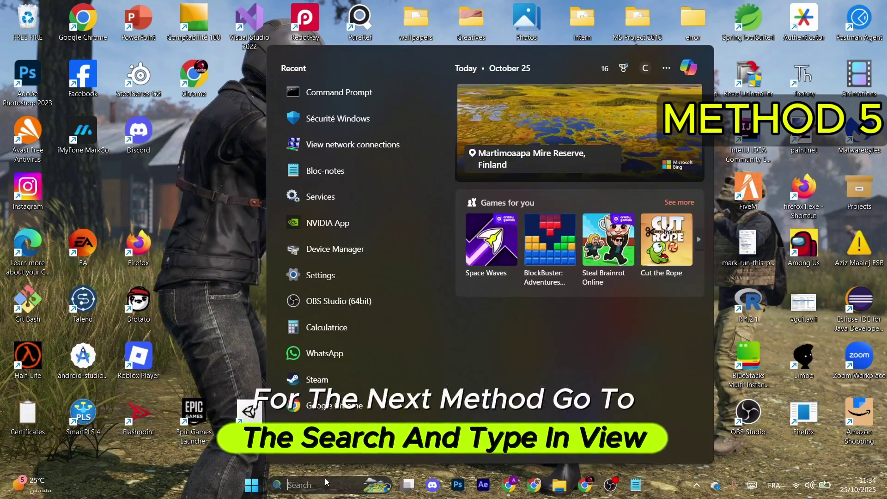
{"action": "type", "text": "view"}
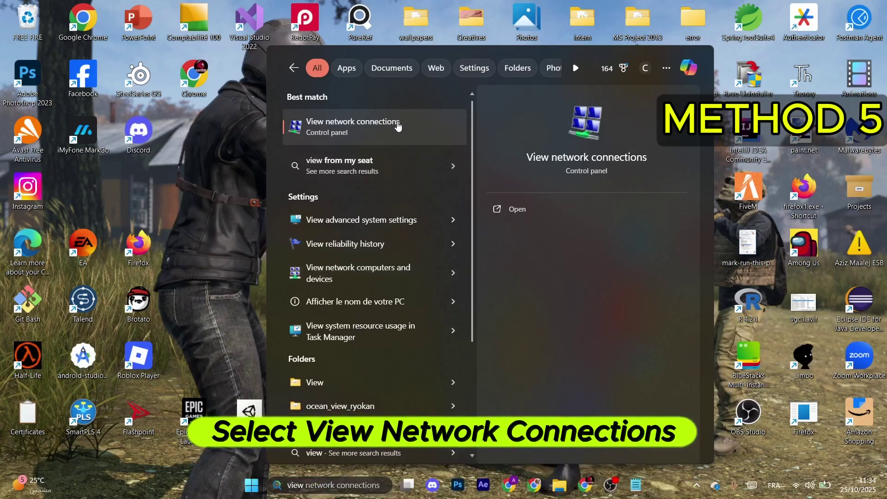
{"action": "left_click", "coordinate": [398, 126]}
{"action": "left_click", "coordinate": [154, 307]}
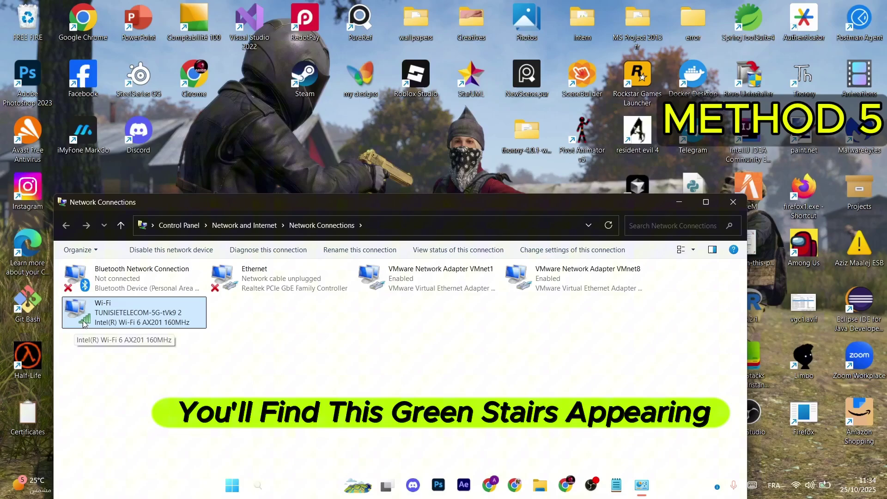
{"action": "right_click", "coordinate": [91, 321]}
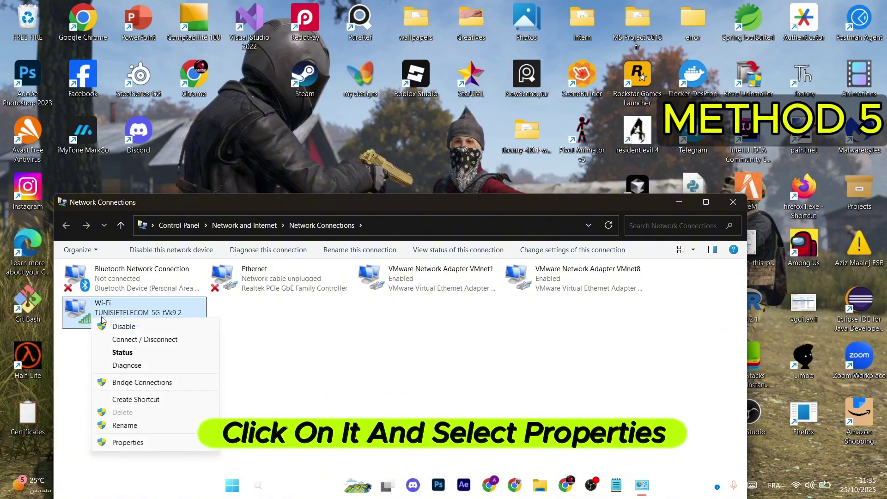
{"action": "left_click", "coordinate": [128, 443]}
{"action": "scroll", "coordinate": [185, 321], "scroll_direction": "down", "scroll_amount": 3}
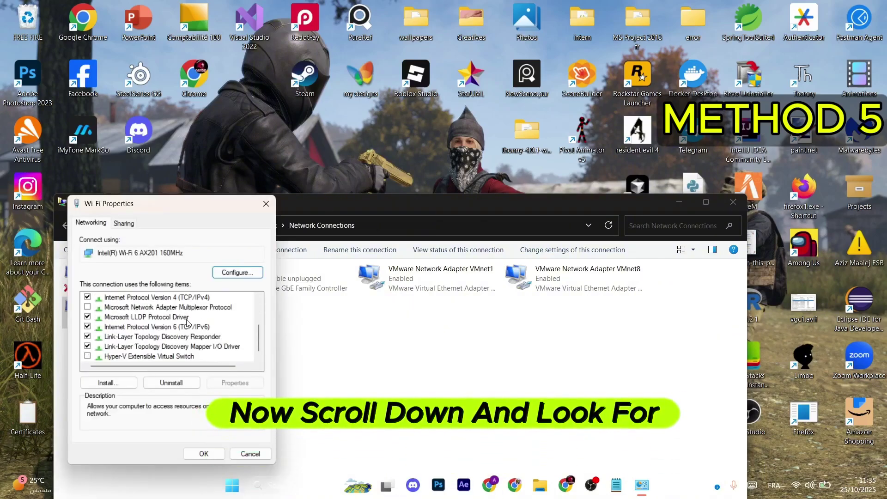
Save manual IPv4 DNS servers 8.8.8.8 and 8.8.4.4 for Wi-Fi, then close the network windows
{"action": "double_click", "coordinate": [156, 297]}
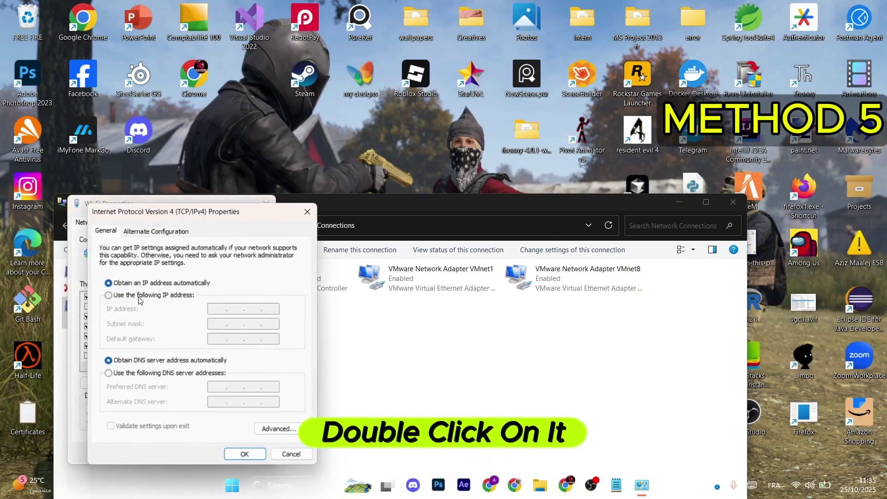
{"action": "left_click", "coordinate": [108, 373]}
{"action": "type", "text": "8.8.8.8"}
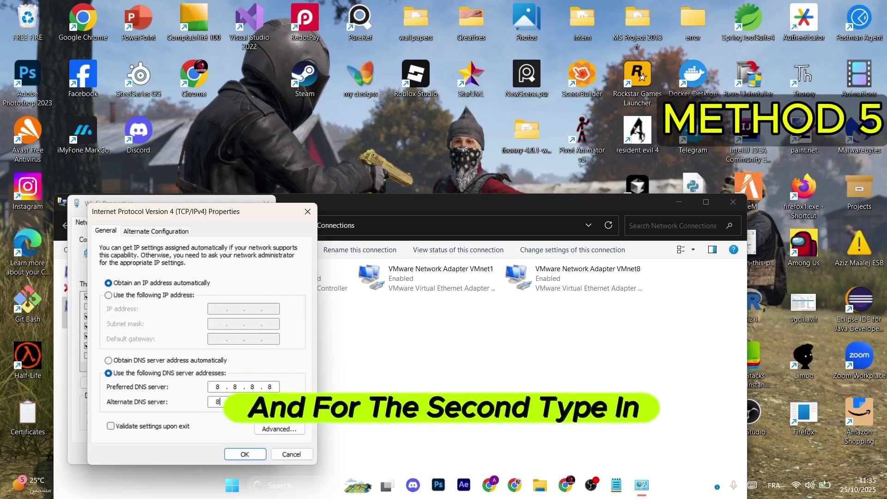
{"action": "left_click", "coordinate": [244, 454]}
{"action": "left_click", "coordinate": [205, 453]}
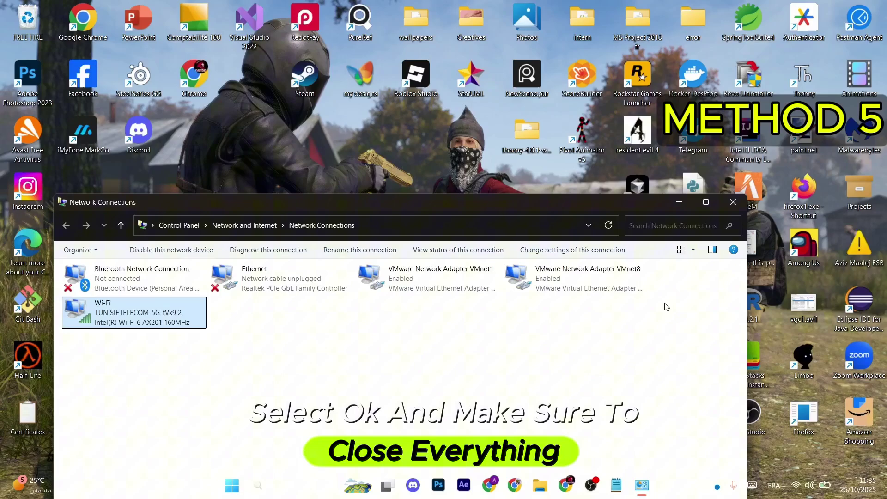
{"action": "key", "text": "alt+F4"}
Move the Steam shortcut, switch Steam to View > Library, and open Half-Life
{"action": "left_click_drag", "start_coordinate": [304, 80], "coordinate": [361, 188]}
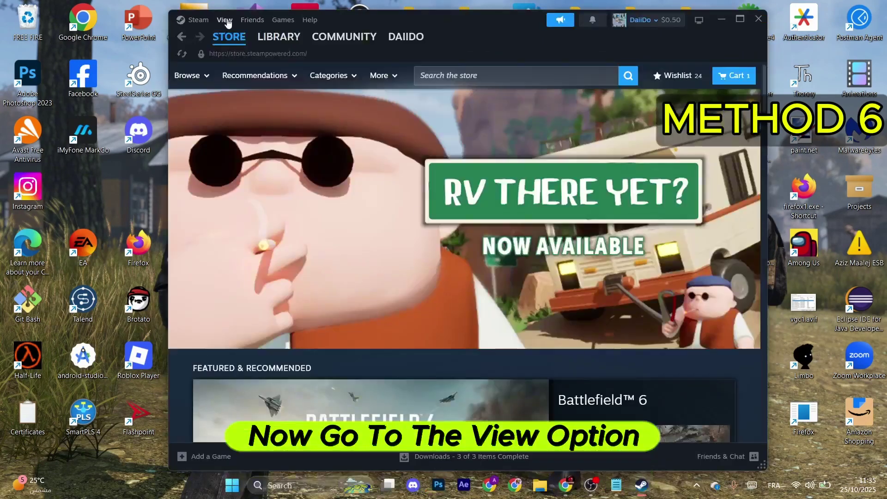
{"action": "left_click", "coordinate": [224, 20]}
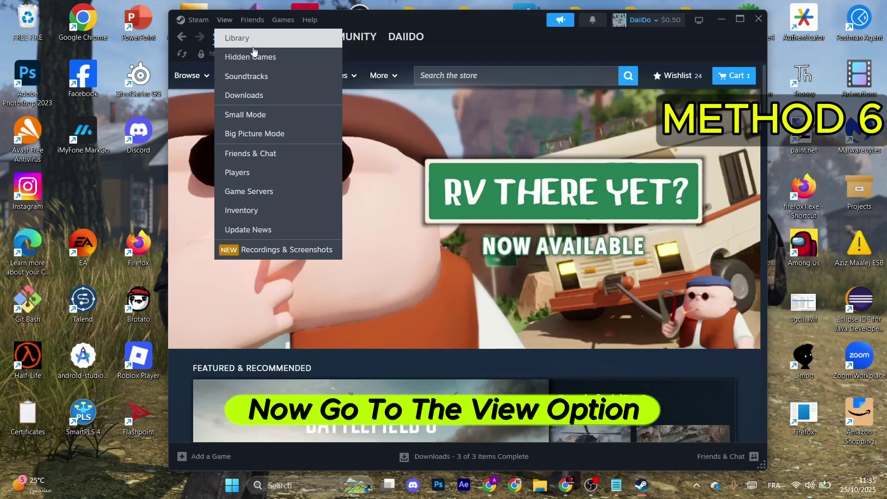
{"action": "left_click", "coordinate": [237, 38]}
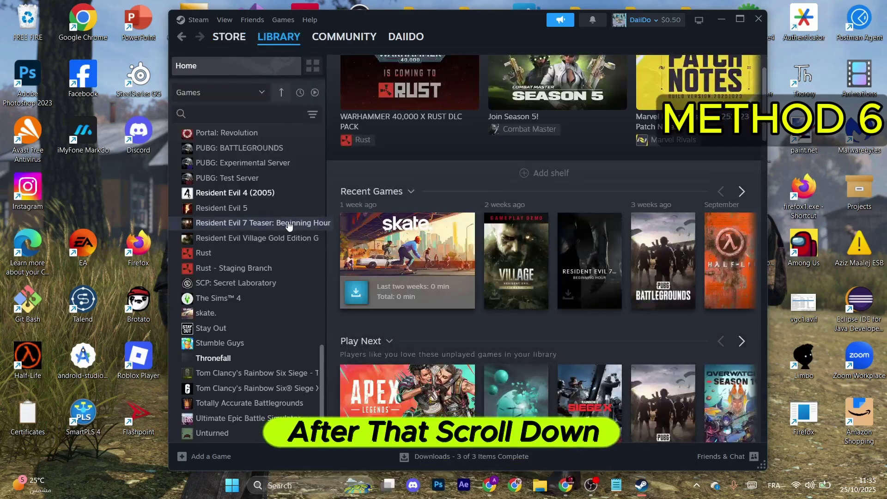
{"action": "scroll", "coordinate": [285, 268], "scroll_direction": "up", "scroll_amount": 5}
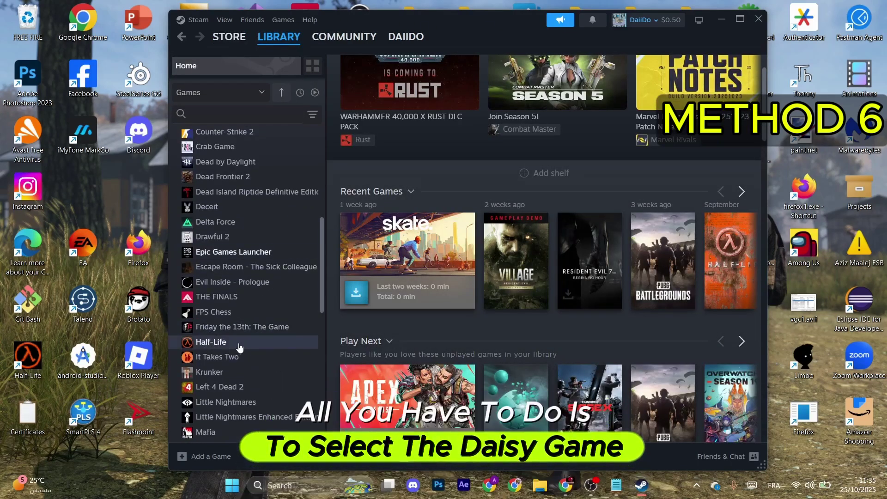
{"action": "left_click", "coordinate": [211, 342]}
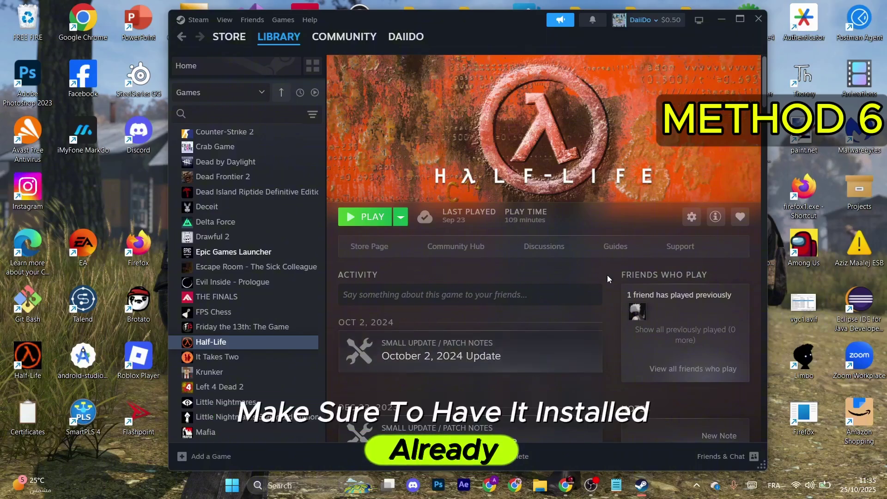
Verify integrity of Half-Life's game files until all 4820 validate, then close Properties and Steam
{"action": "left_click", "coordinate": [691, 217]}
{"action": "left_click", "coordinate": [715, 296]}
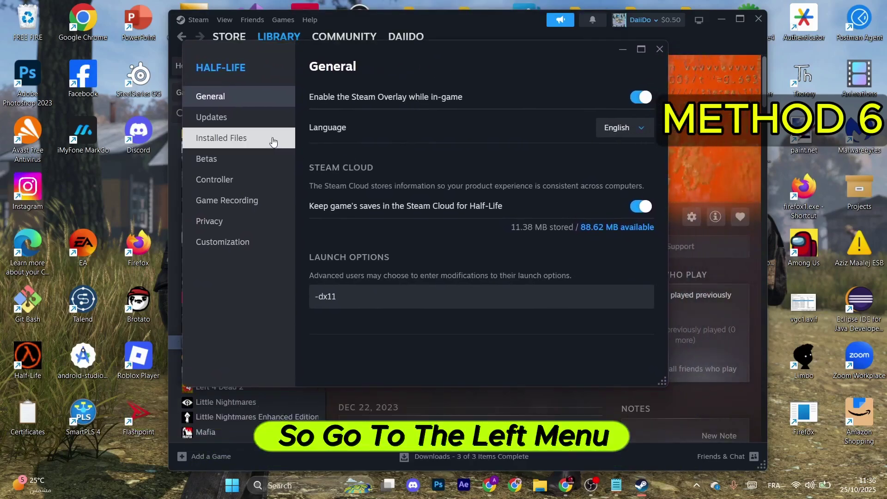
{"action": "left_click", "coordinate": [245, 141]}
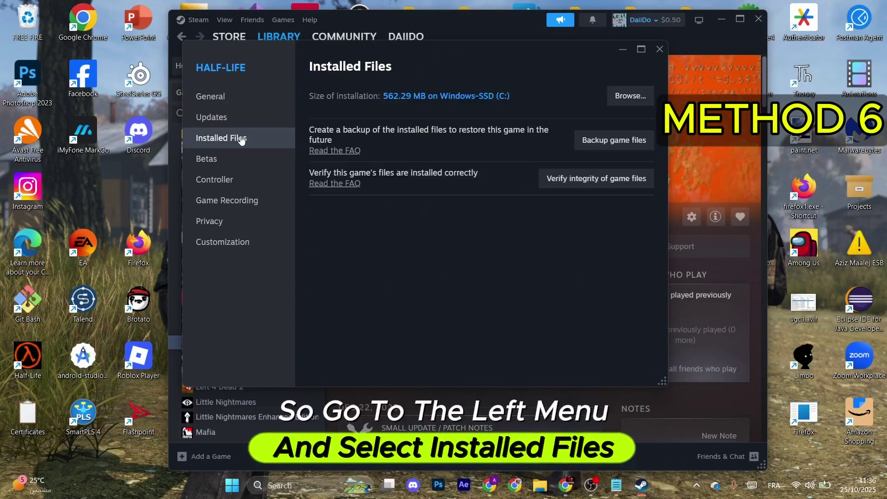
{"action": "left_click", "coordinate": [596, 179]}
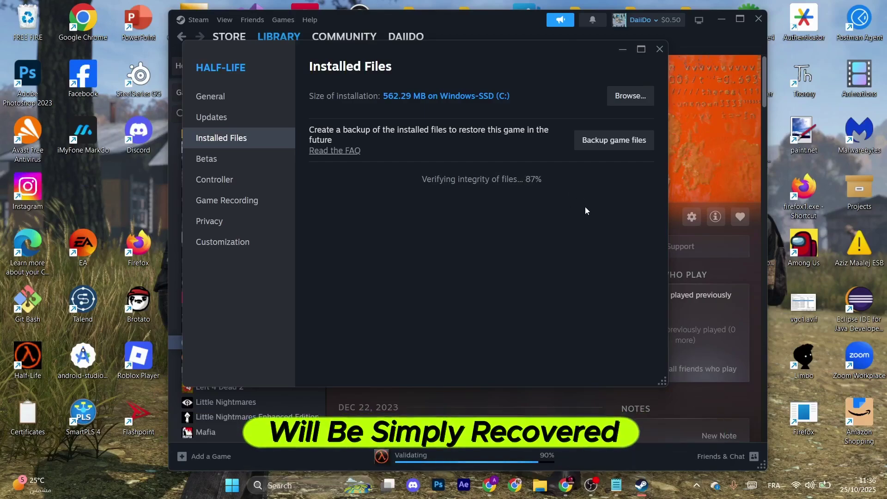
{"action": "left_click", "coordinate": [659, 49]}
{"action": "left_click", "coordinate": [758, 19]}
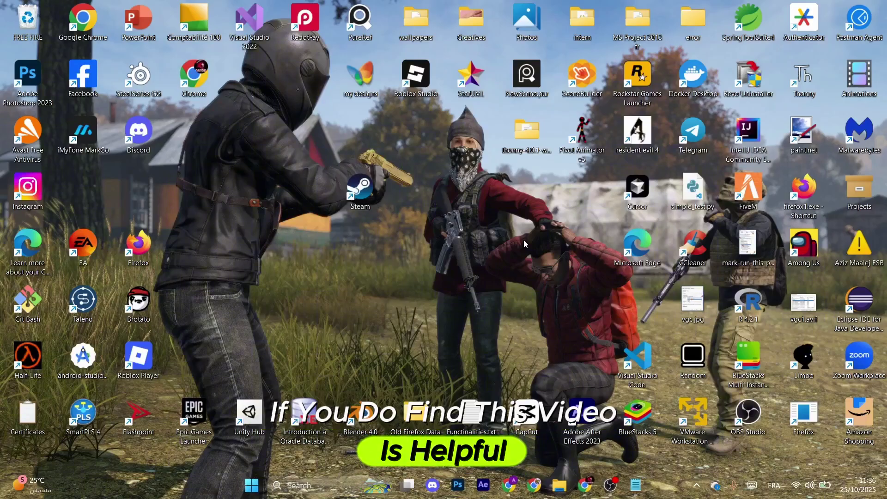